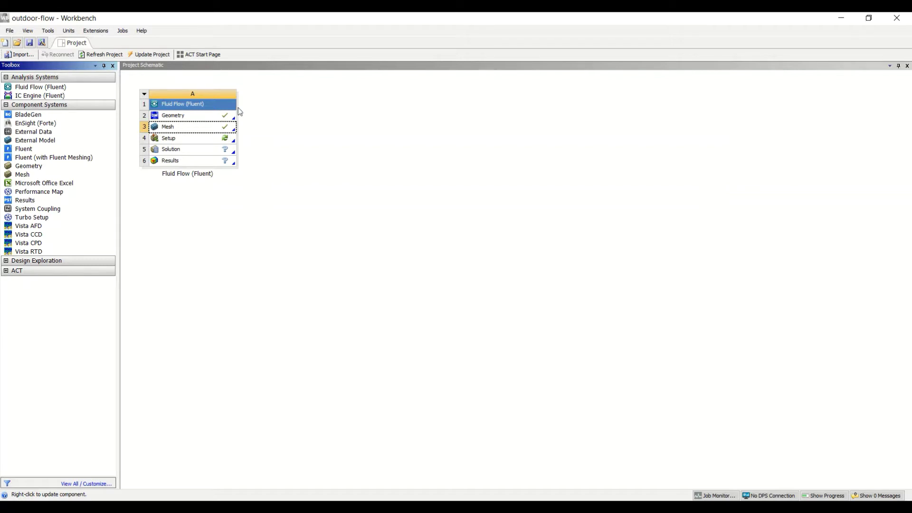
Launch Fluent from the Setup cell of the Fluid Flow system with the 3D, single-process launcher settings
double_click(225, 138)
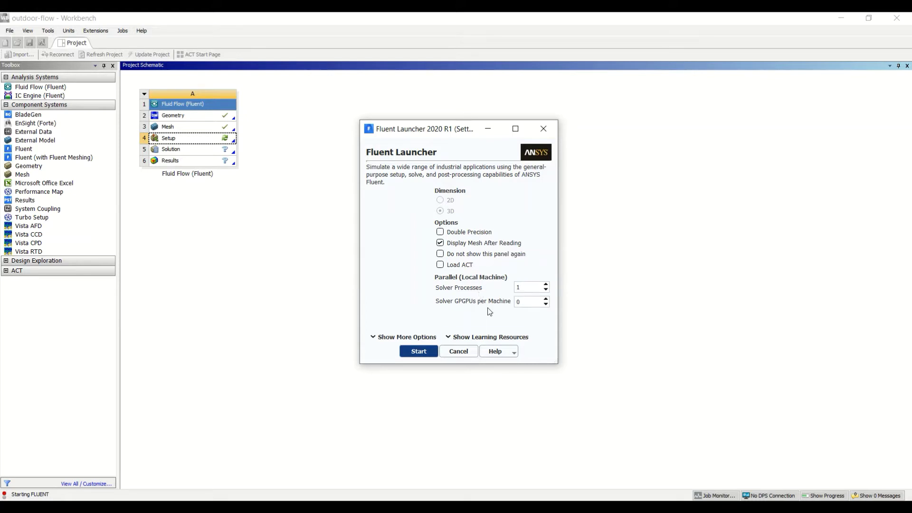
left_click(419, 352)
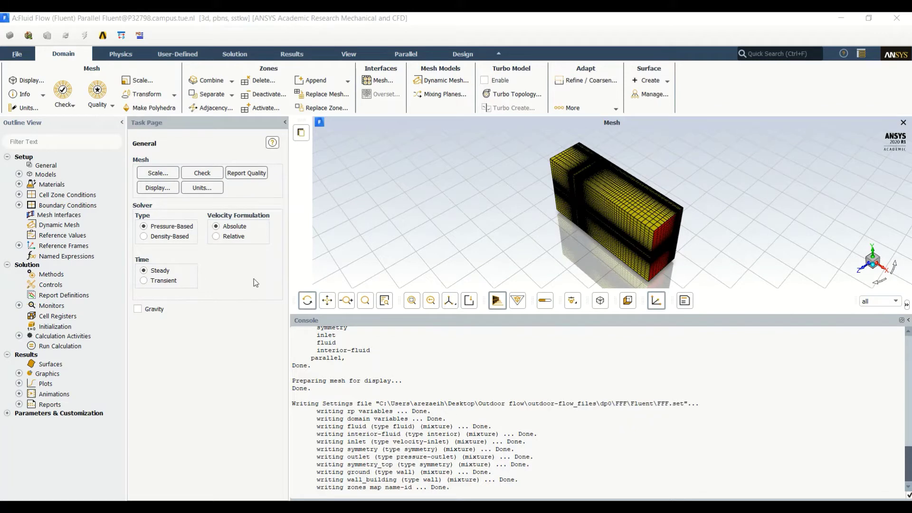
Check the domain mesh and report its quality
left_click_drag(665, 241, 582, 260)
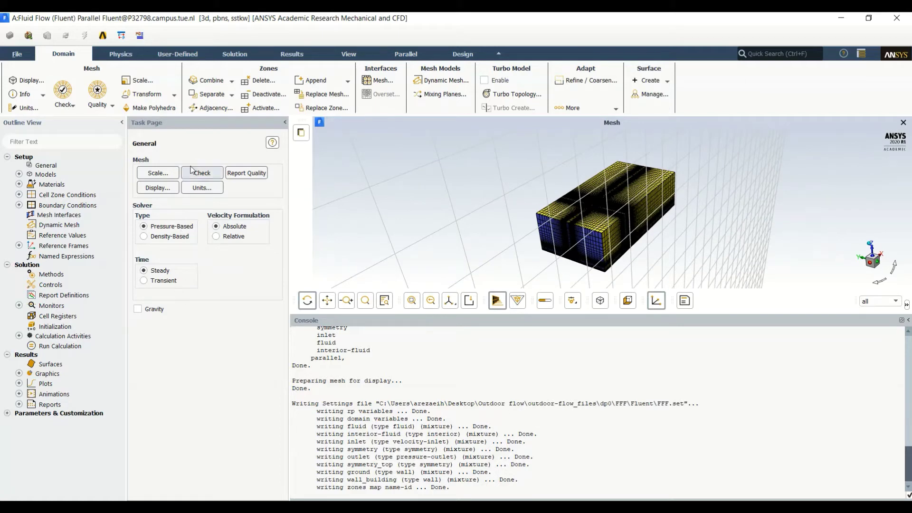
left_click(203, 174)
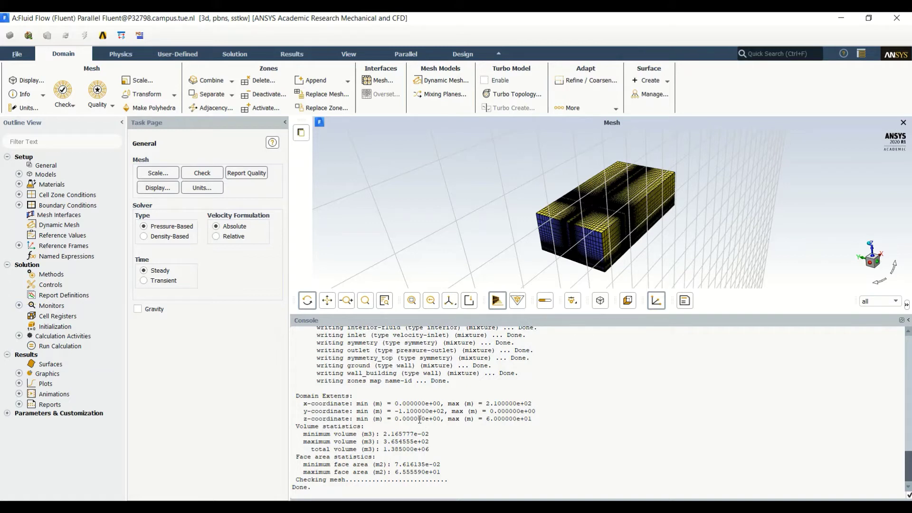
left_click(258, 179)
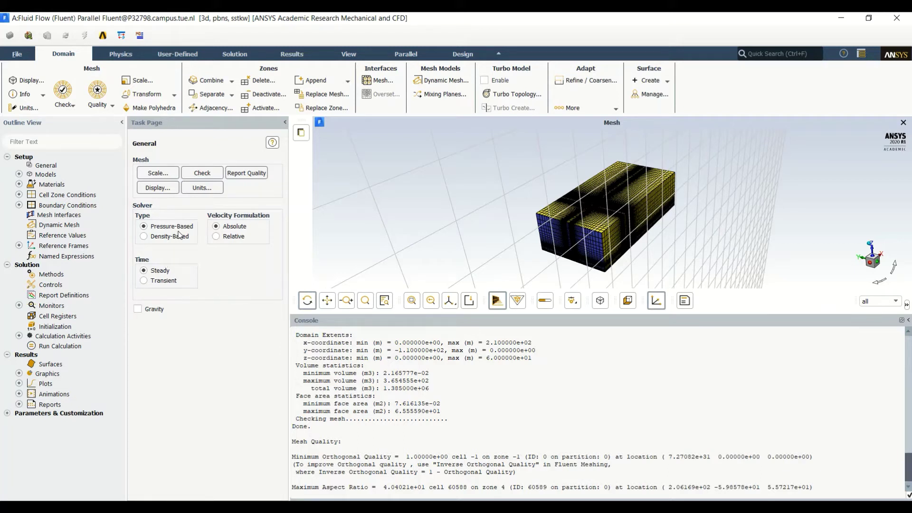
Set the viscous model to Realizable k-epsilon with Standard Wall Functions
left_click(19, 174)
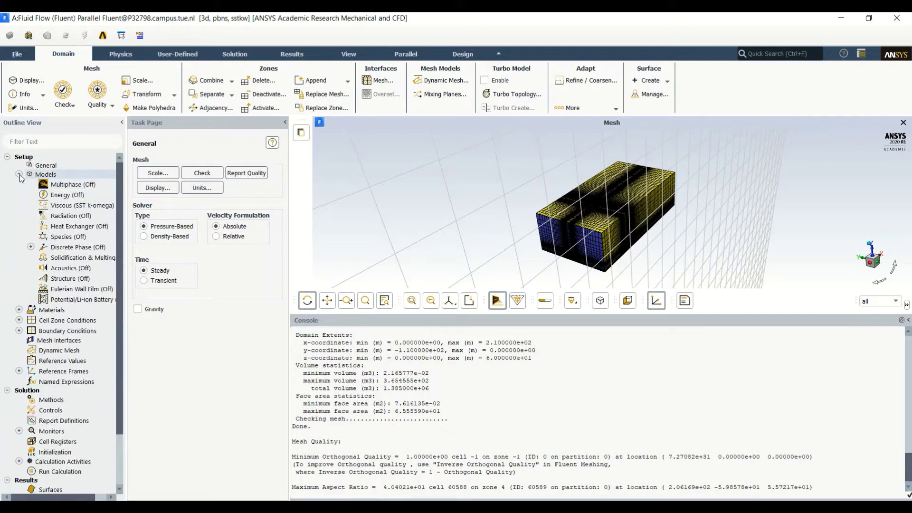
double_click(68, 207)
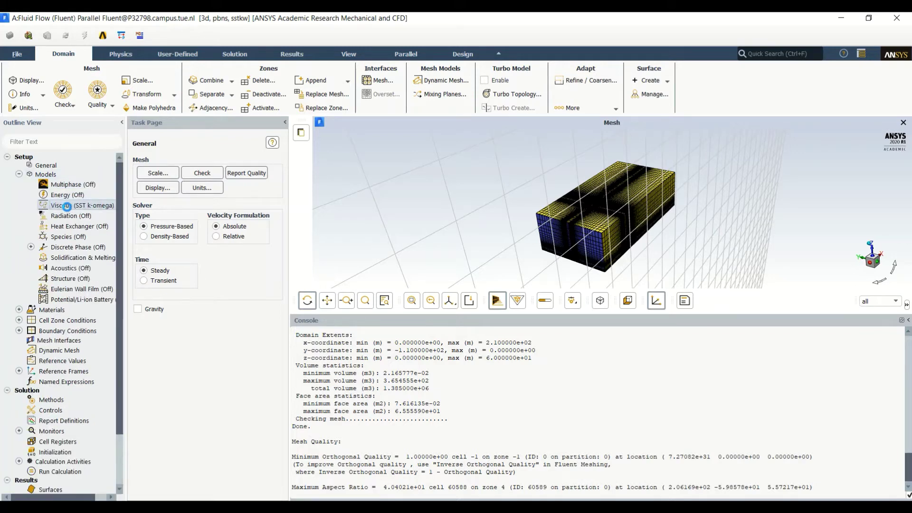
left_click_drag(240, 268, 273, 119)
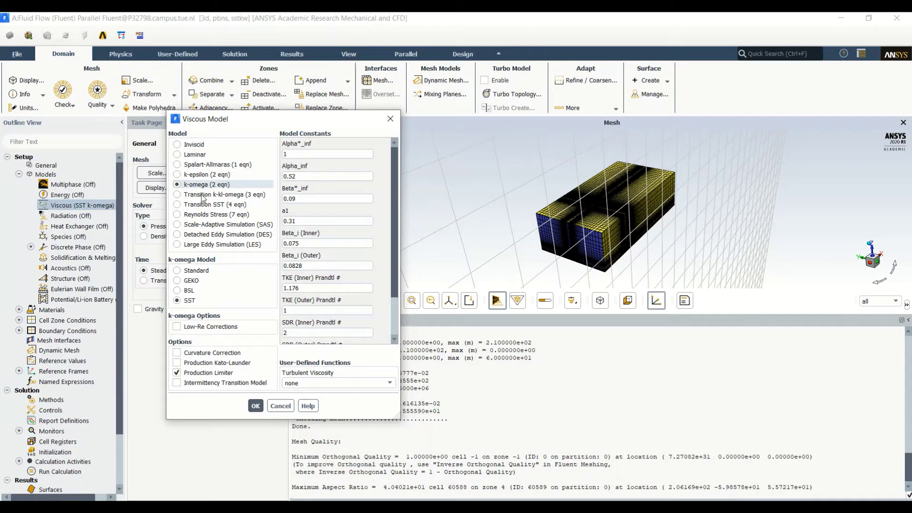
left_click(196, 174)
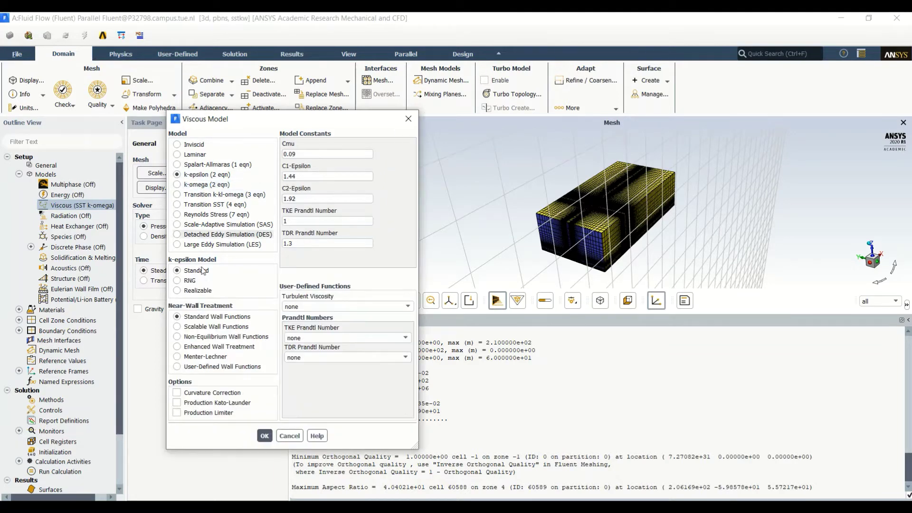
left_click(192, 290)
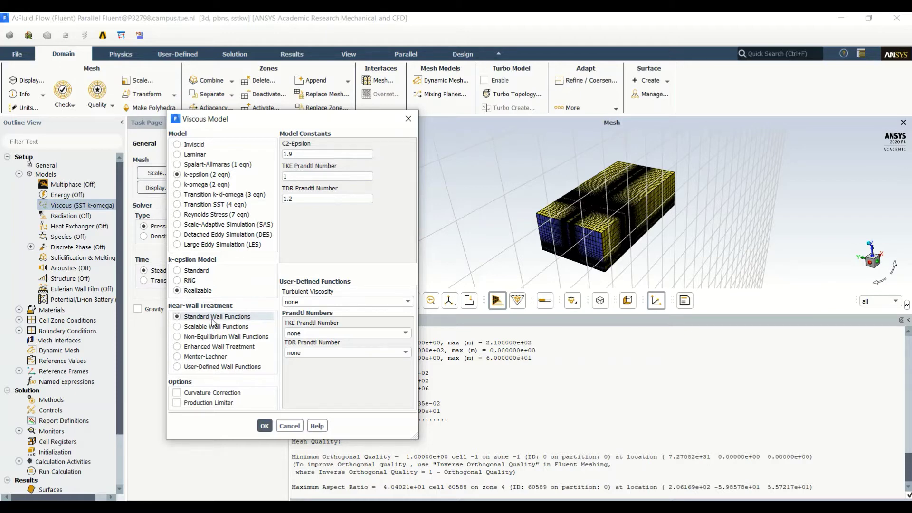
left_click(265, 426)
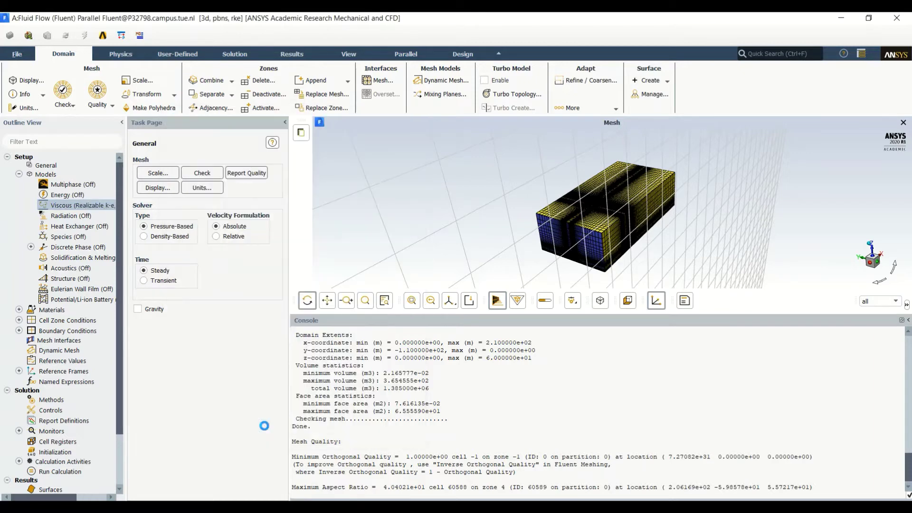
left_click(19, 175)
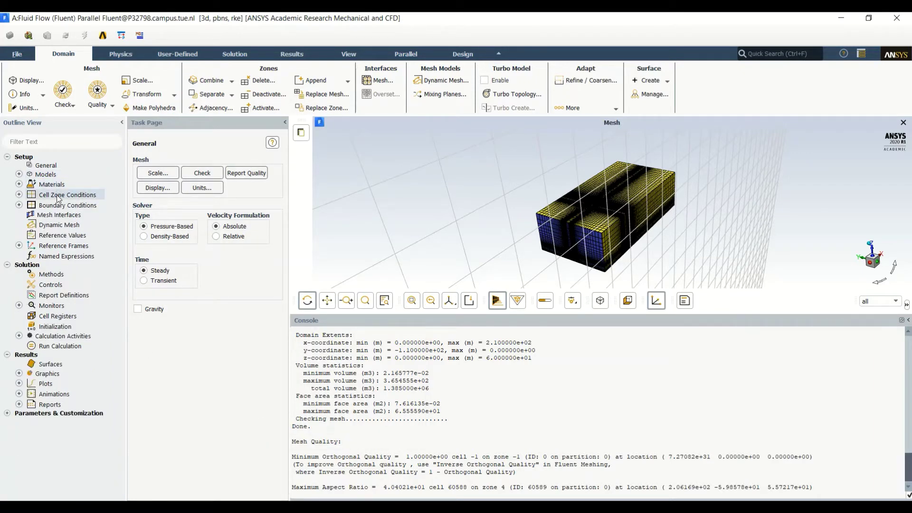
Review the inlet profile equations in the outdoor-flow PowerPoint and their code in Inlet_profiles_UDF.c in Notepad++, and return to Fluent
left_click(19, 205)
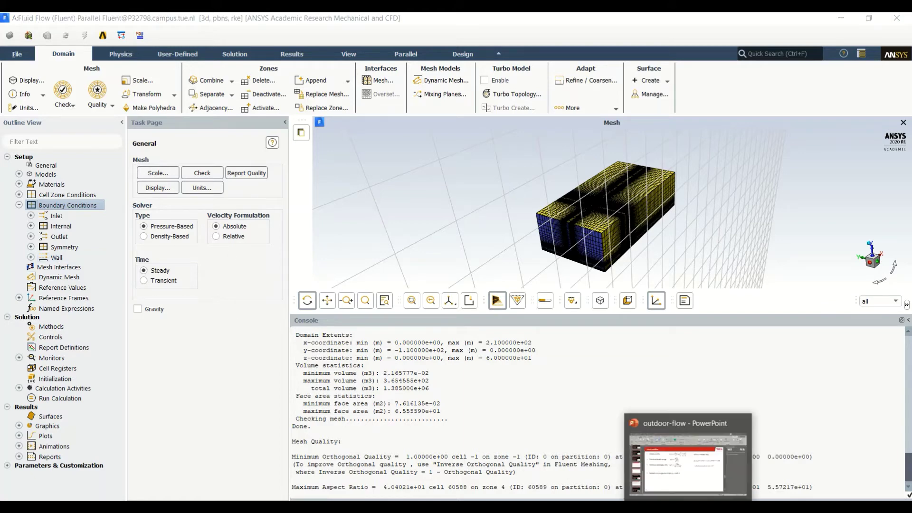
left_click(692, 380)
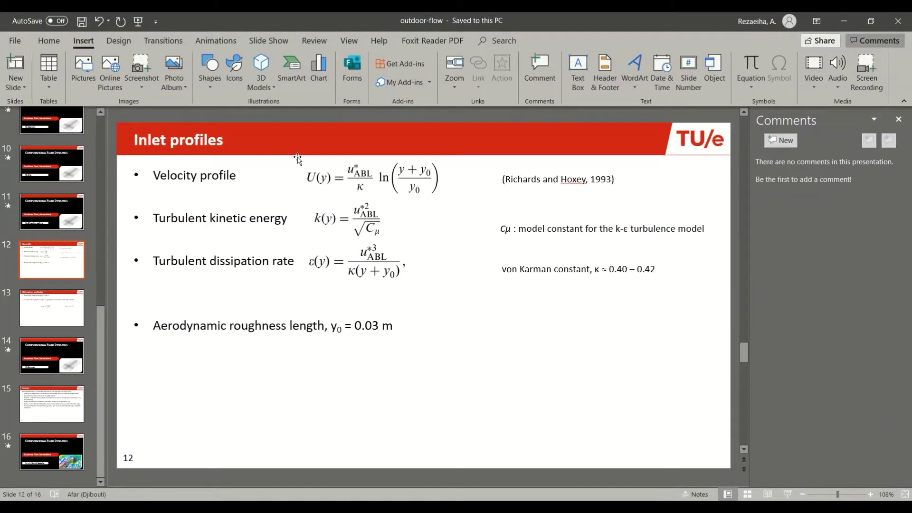
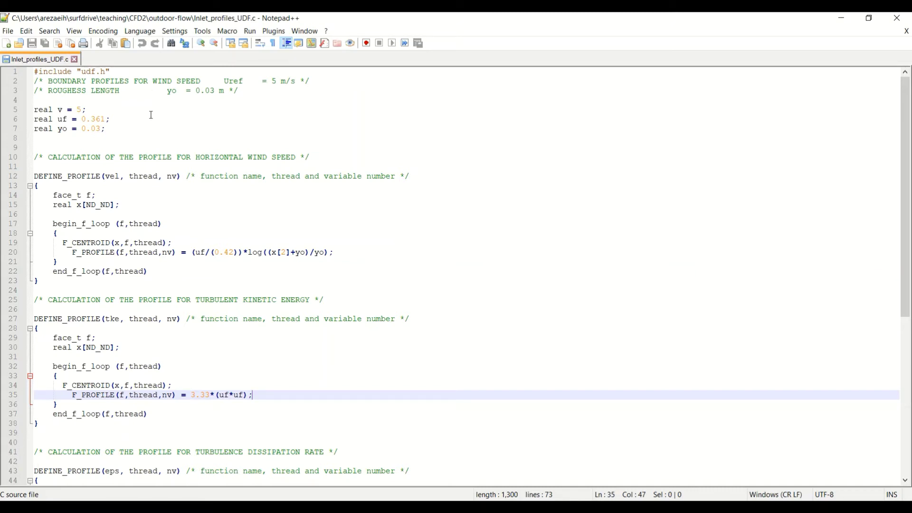
scroll(270, 219, "down", 4)
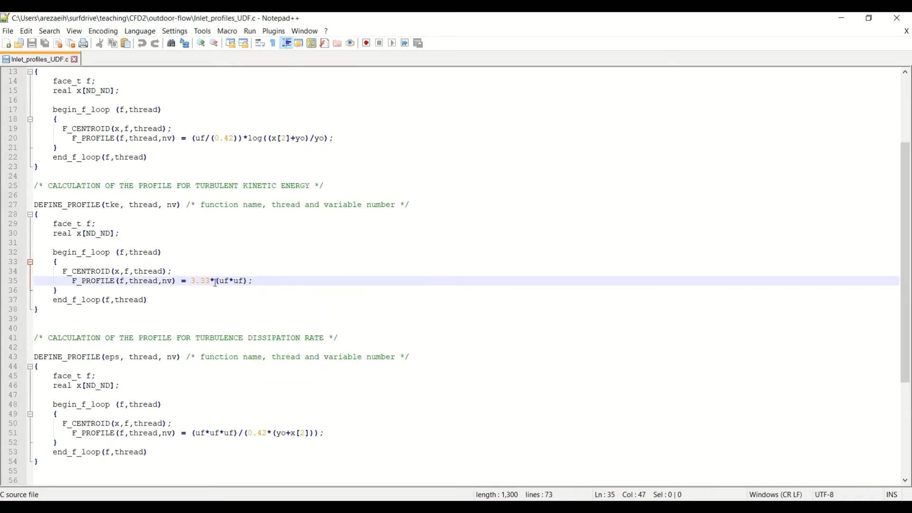
scroll(265, 278, "down", 5)
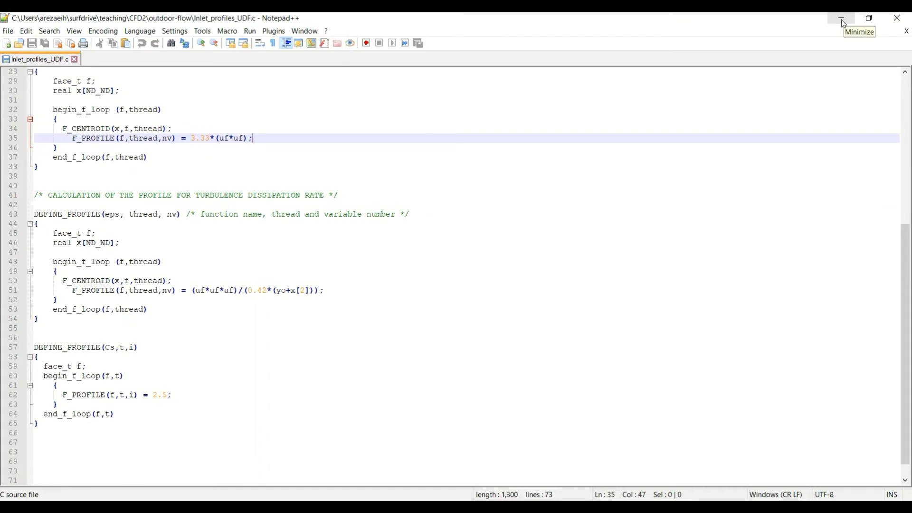
key("alt+Tab")
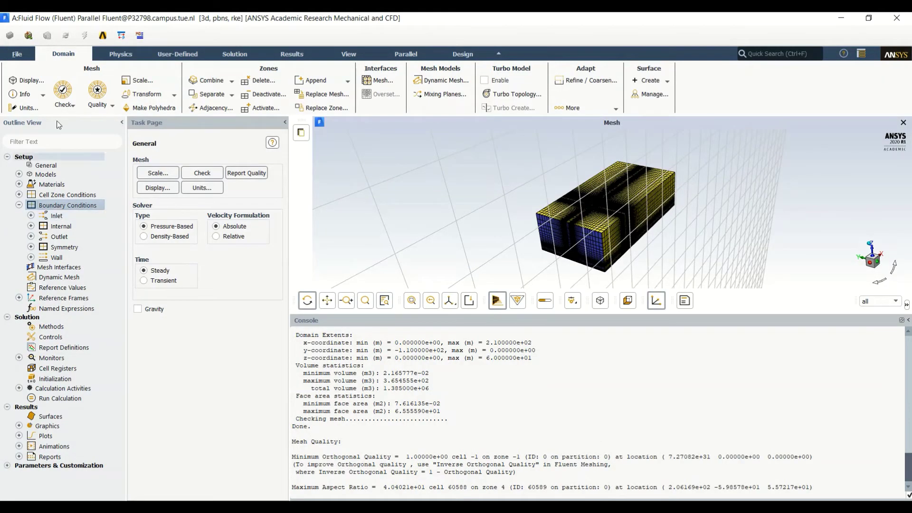
Open the Interpreted UDFs settings and start browsing for a source file
left_click(182, 58)
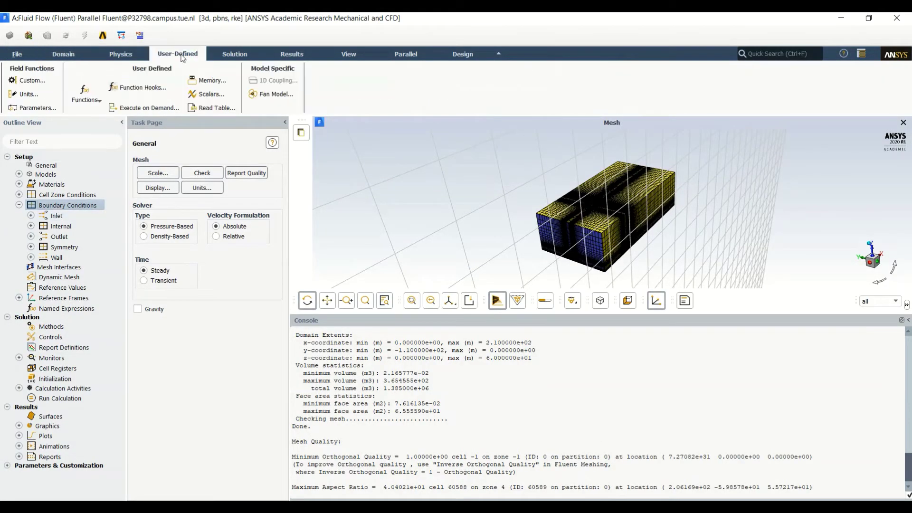
left_click(100, 101)
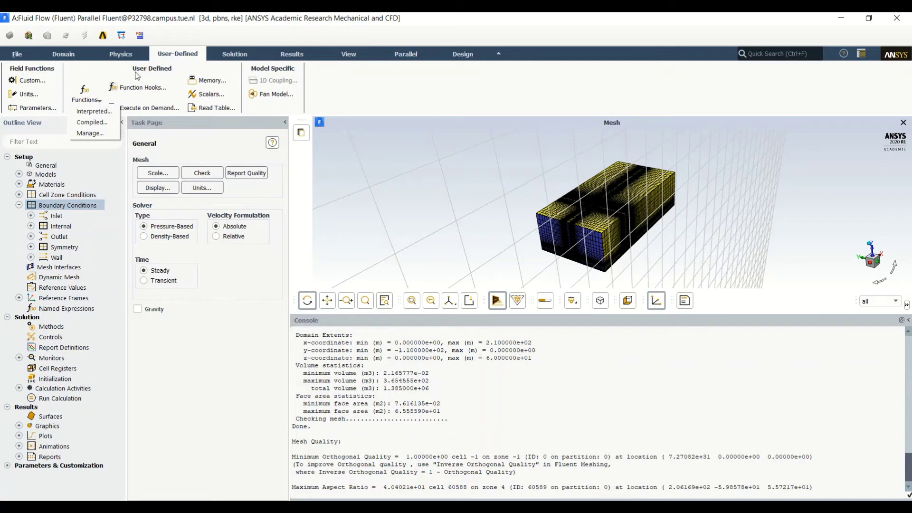
left_click(94, 111)
left_click(265, 284)
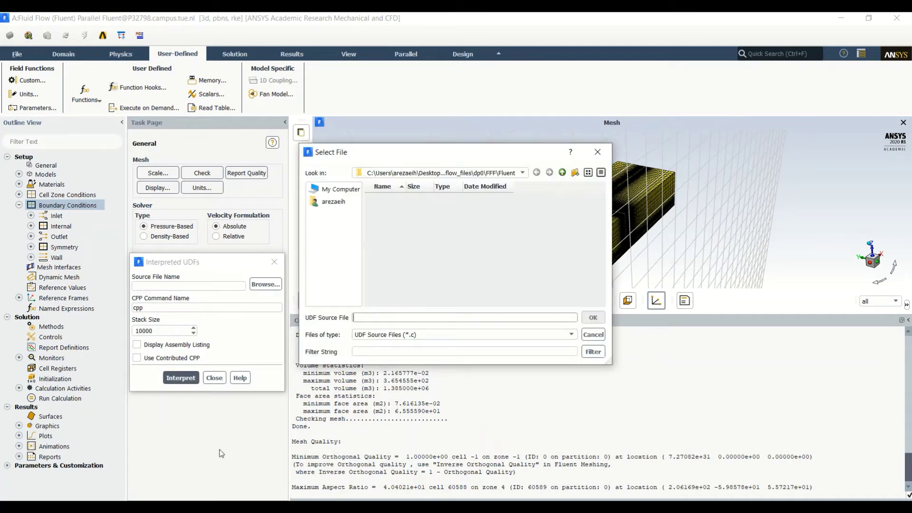
Copy the path of the CFD2\outdoor-flow folder from File Explorer and open that folder in Fluent's source file selection
left_click(101, 507)
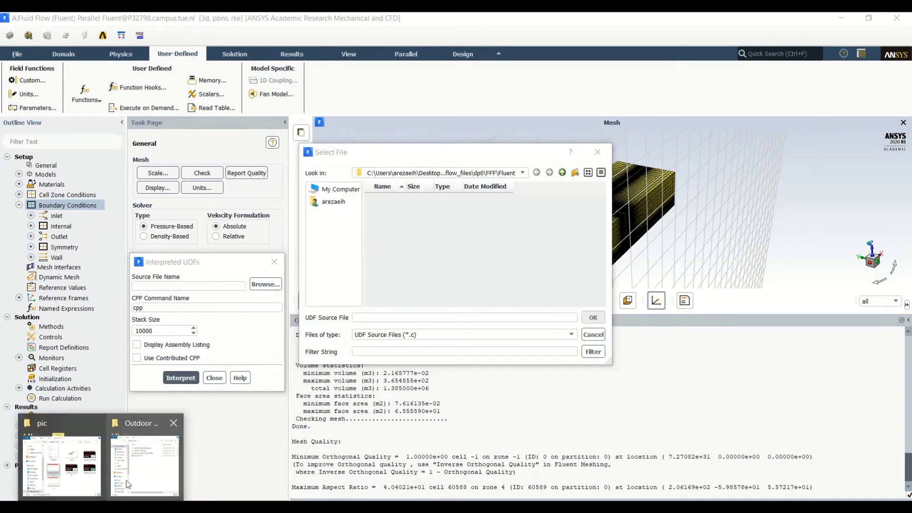
mouse_move(132, 475)
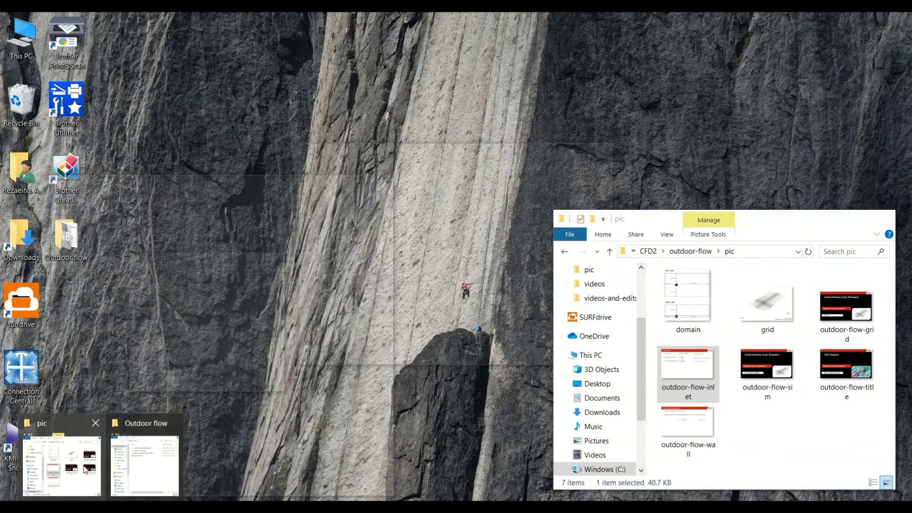
left_click(90, 467)
left_click(699, 251)
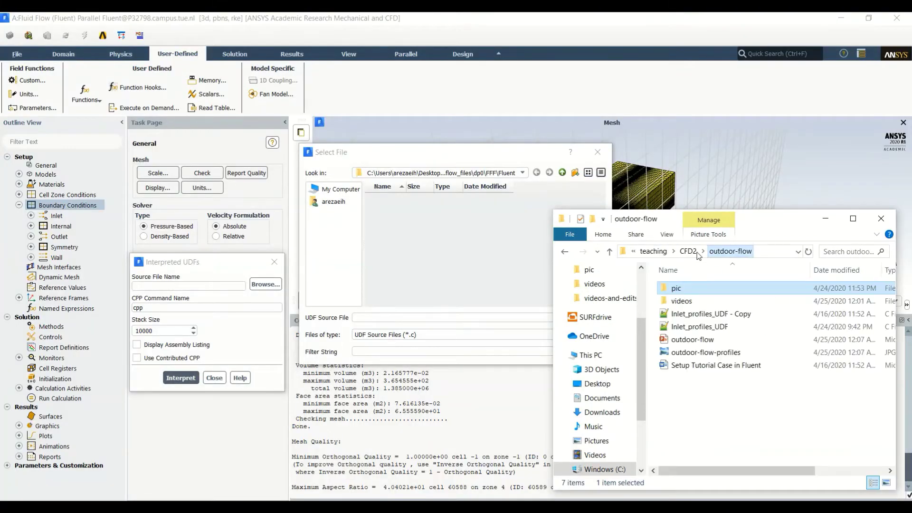
left_click(773, 252)
key("ctrl+c")
left_click(464, 317)
key("ctrl+v")
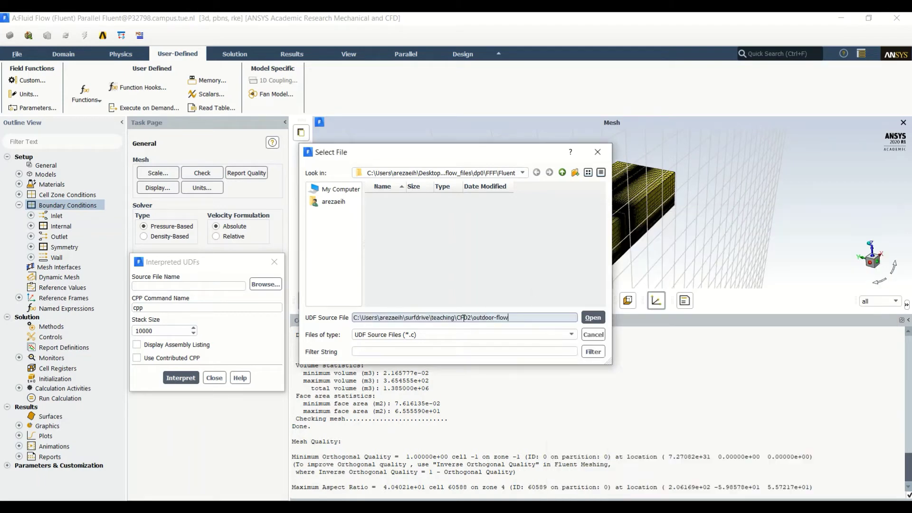
key("Return")
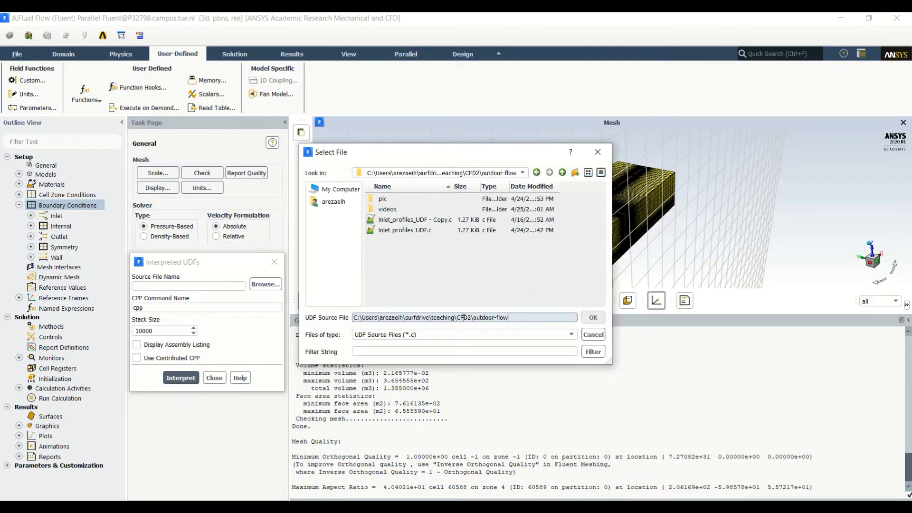
Load Inlet_profiles_UDF.c as the UDF source file, interpret it with the cpp command and stack size 10000, and close the dialog
left_click(405, 229)
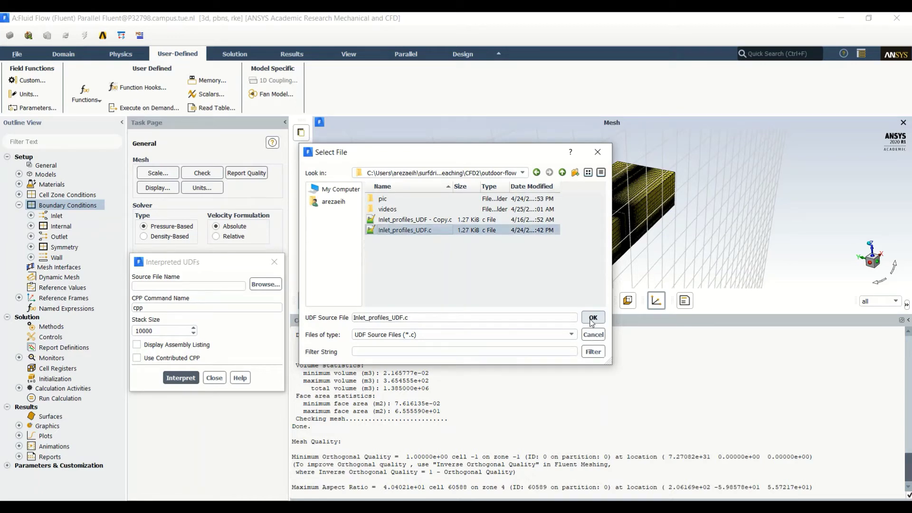
left_click(592, 318)
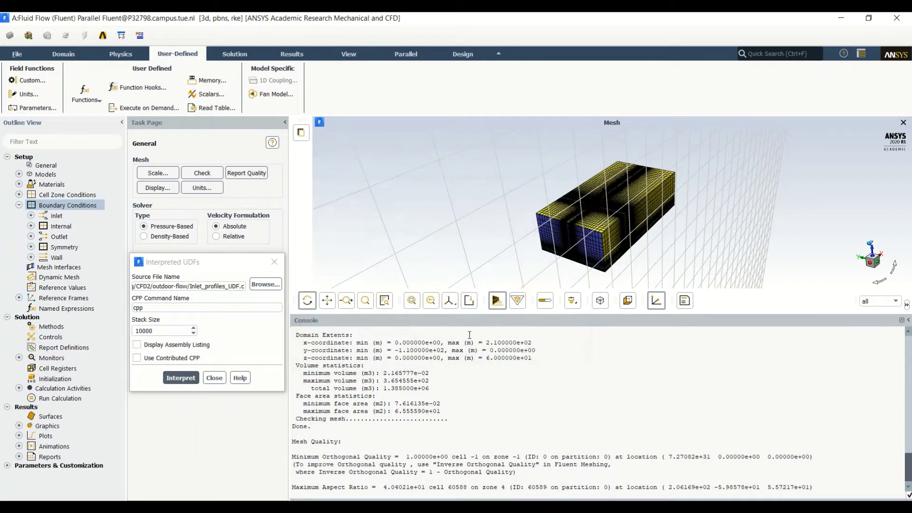
left_click(185, 378)
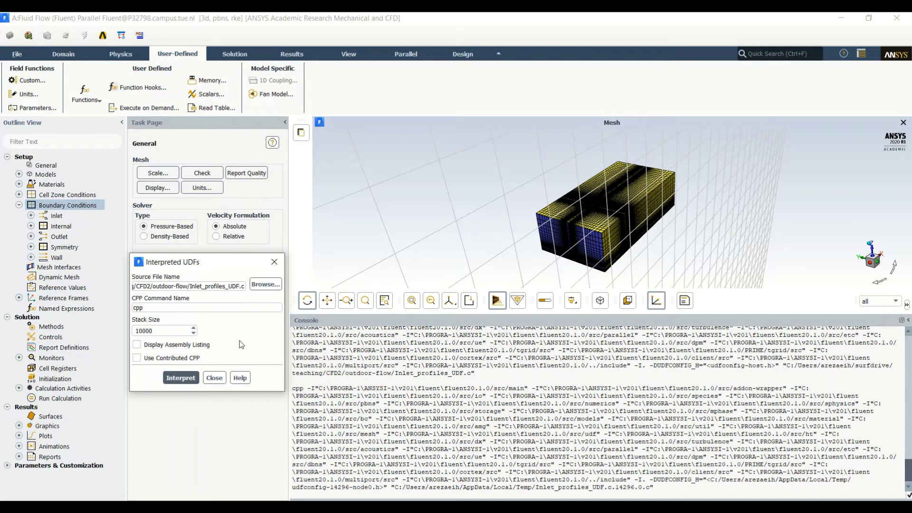
left_click(274, 261)
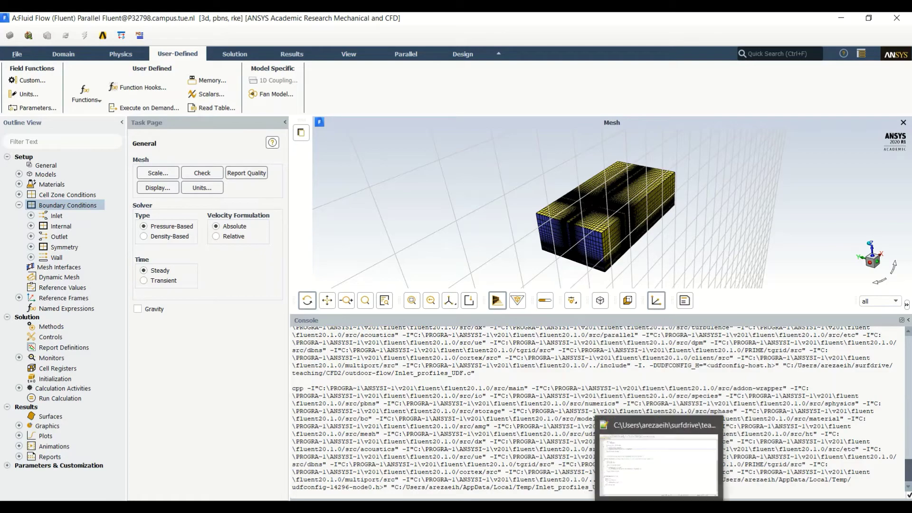
Compare the Inlet profiles slide in PowerPoint with the velocity, kinetic energy and dissipation rate functions in the Notepad++ UDF file
left_click(660, 459)
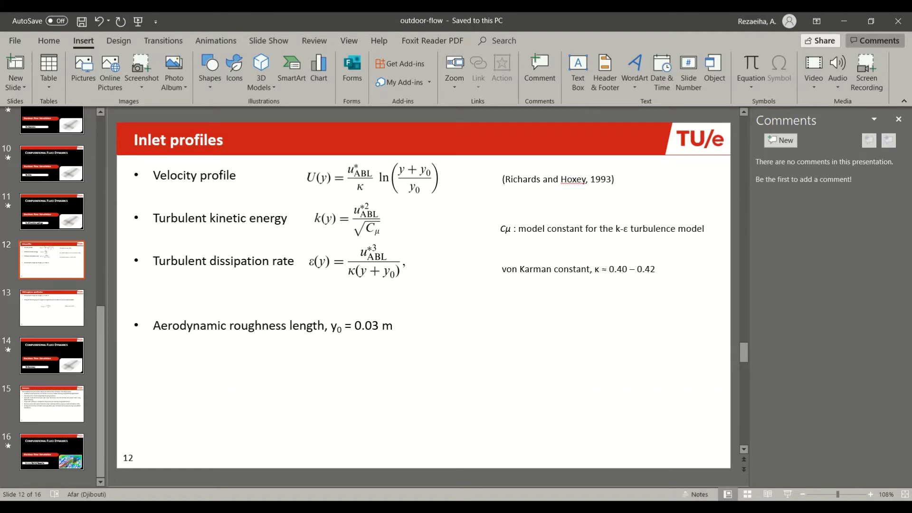
key("alt+Tab")
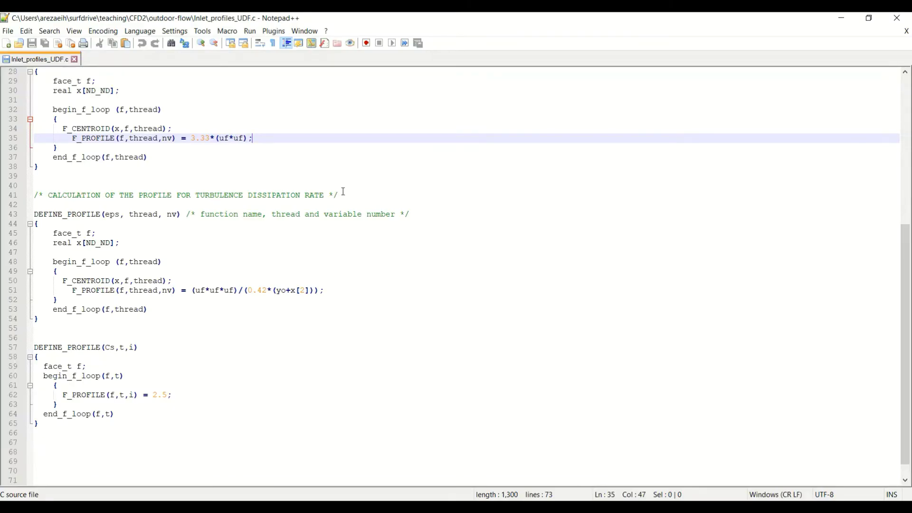
scroll(377, 221, "up", 6)
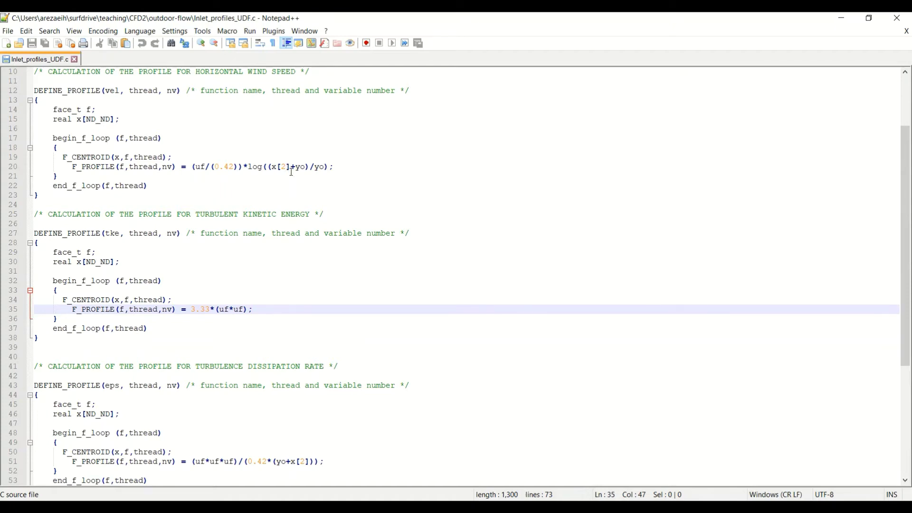
scroll(339, 217, "down", 5)
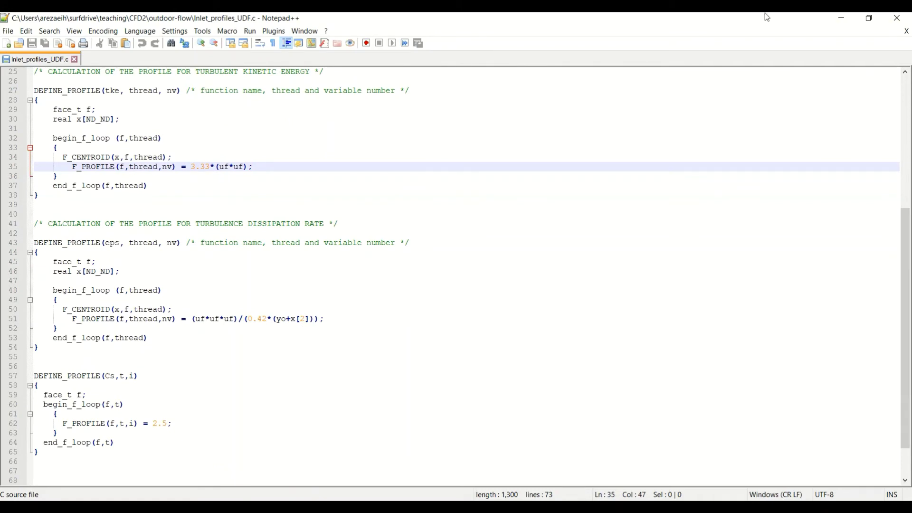
left_click(844, 19)
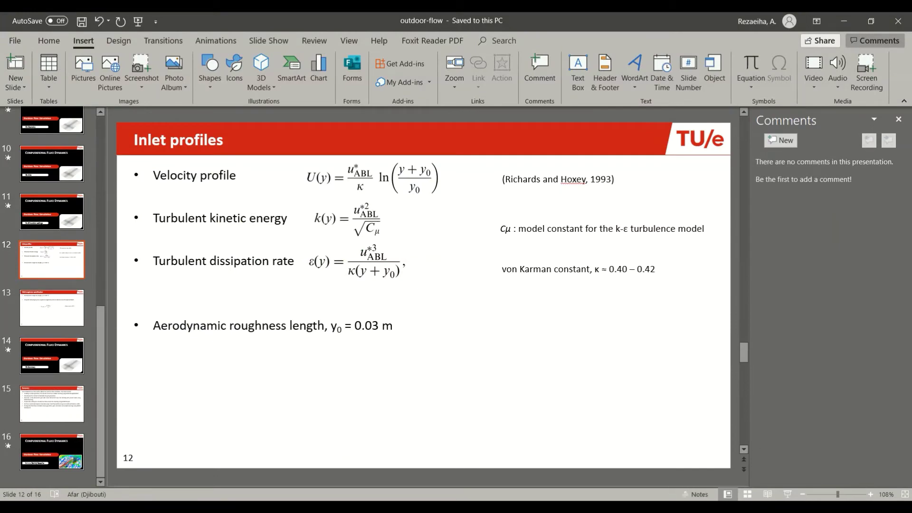
Switch back to Fluent, open the inlet zone's velocity inlet settings and assign udf vel as the velocity magnitude
key("alt+Tab")
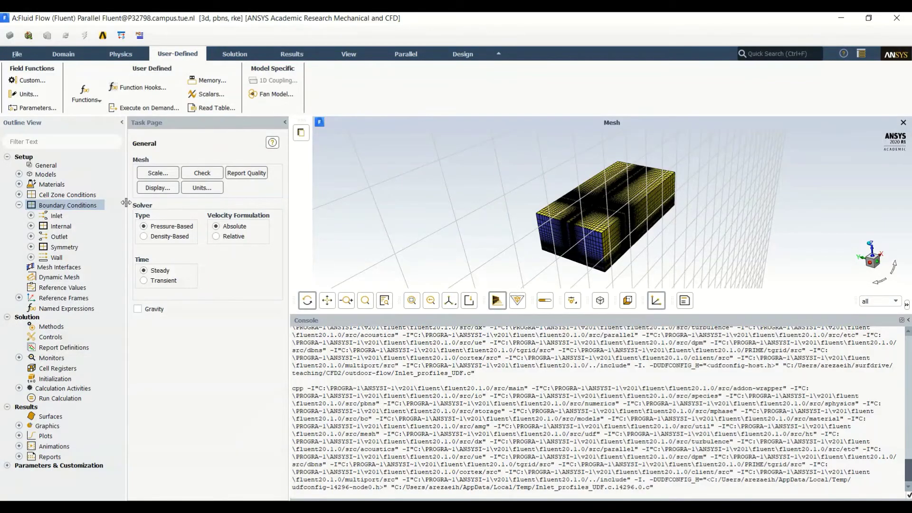
double_click(57, 215)
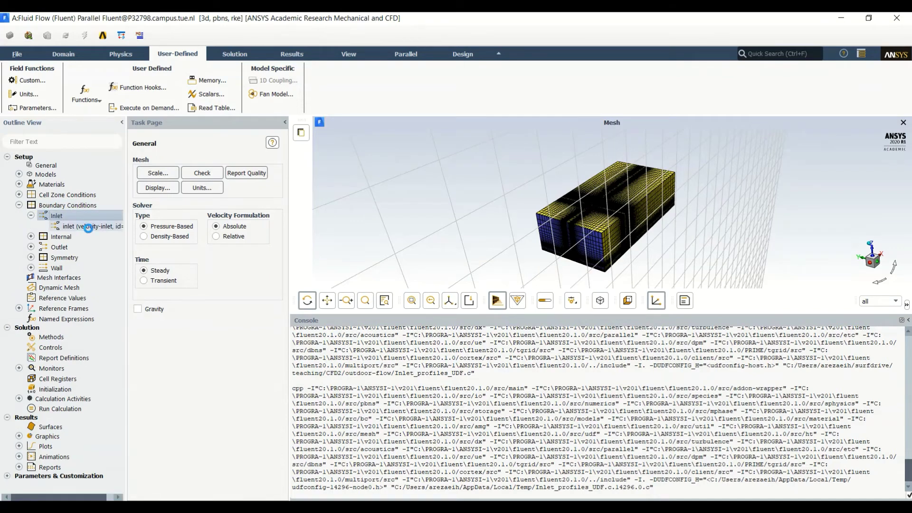
double_click(89, 227)
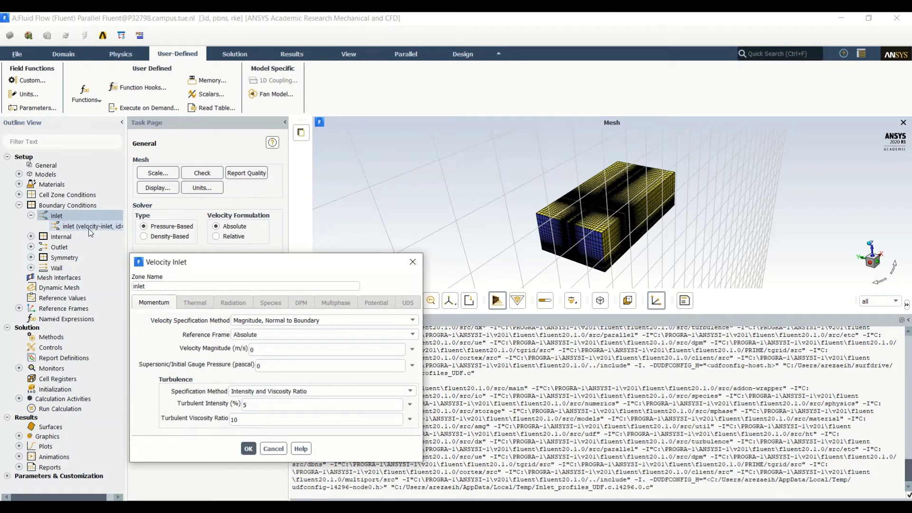
left_click_drag(290, 257, 348, 107)
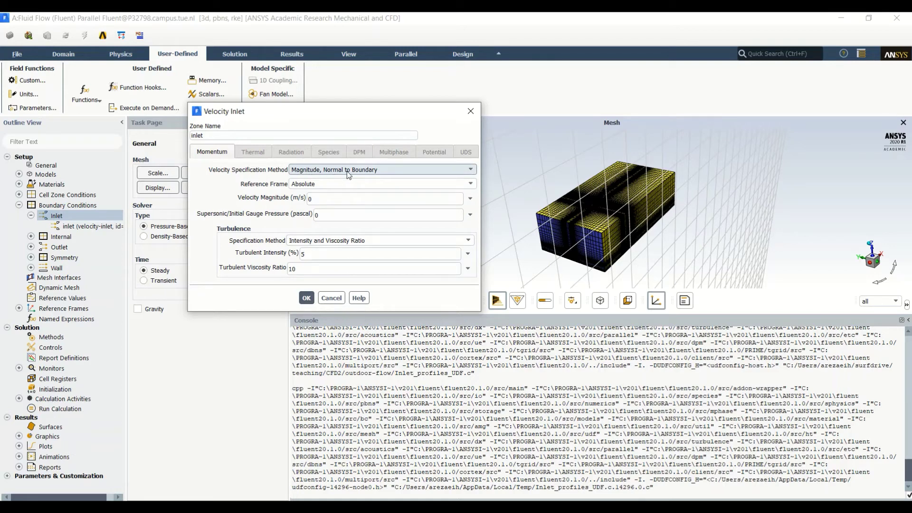
left_click(471, 199)
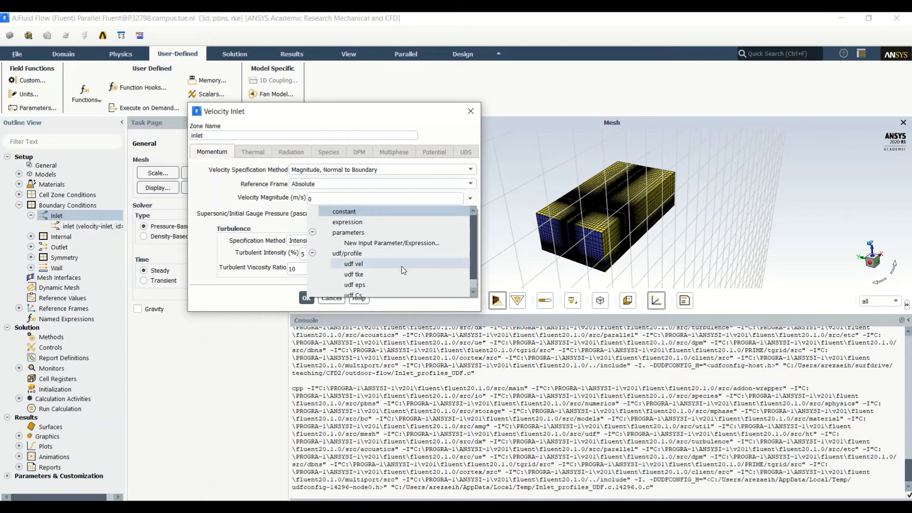
left_click(358, 265)
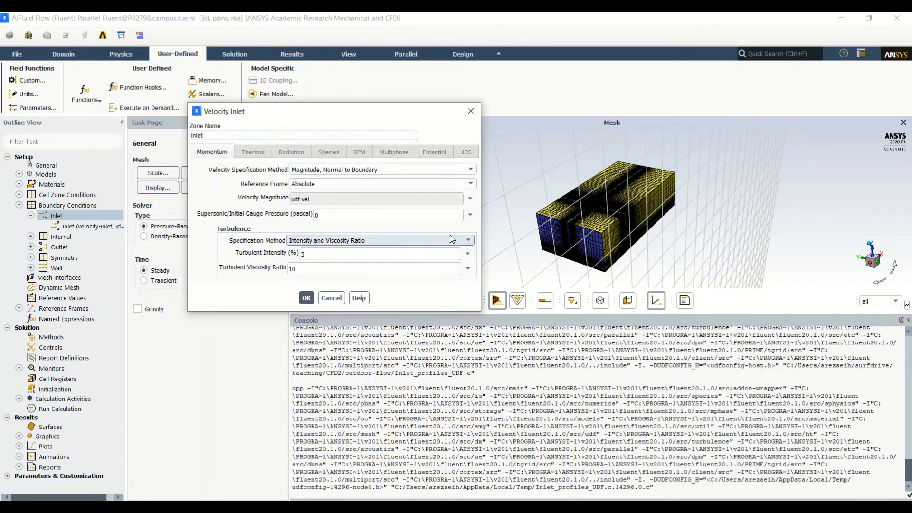
Set the inlet turbulence specification to K and Epsilon, with udf tke for kinetic energy and udf eps for dissipation rate, and confirm
left_click(469, 240)
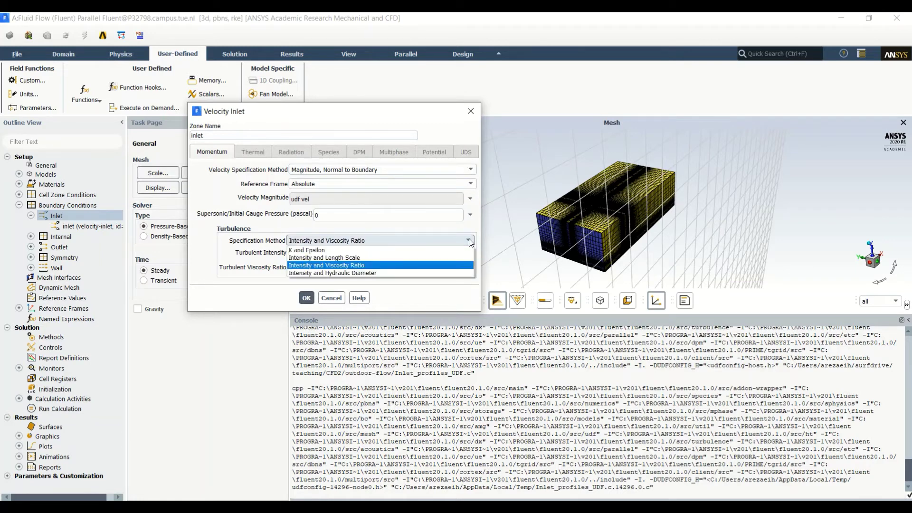
left_click(430, 250)
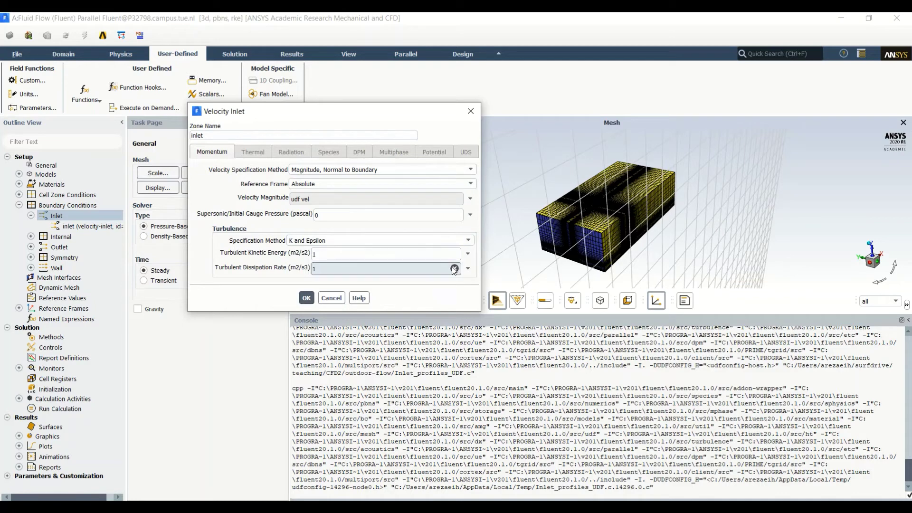
left_click(467, 253)
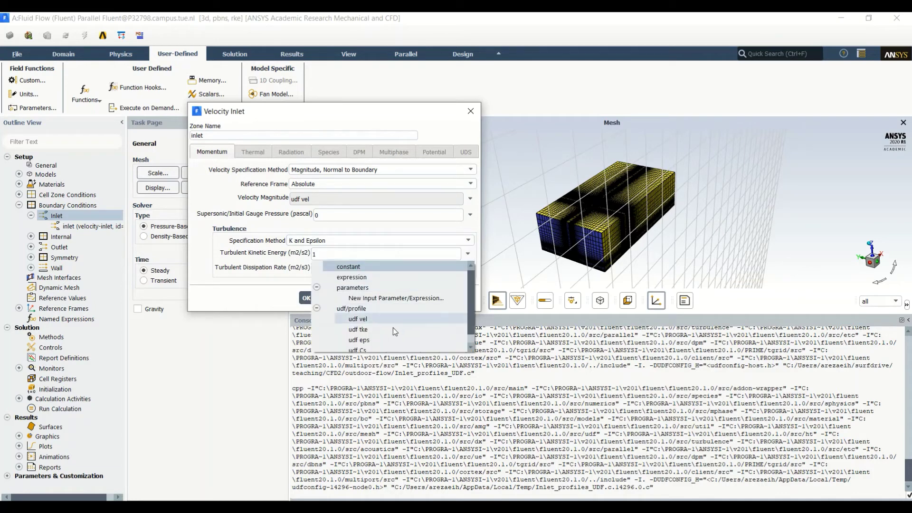
left_click(393, 329)
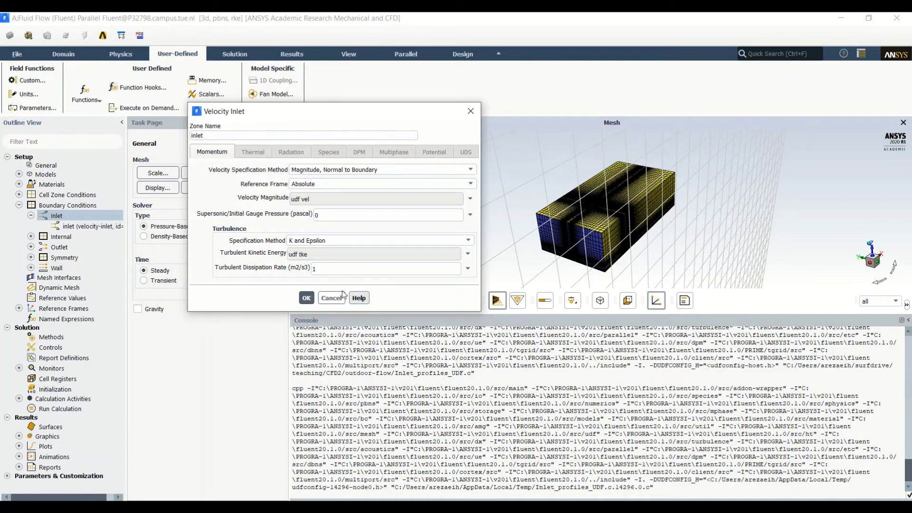
left_click(468, 268)
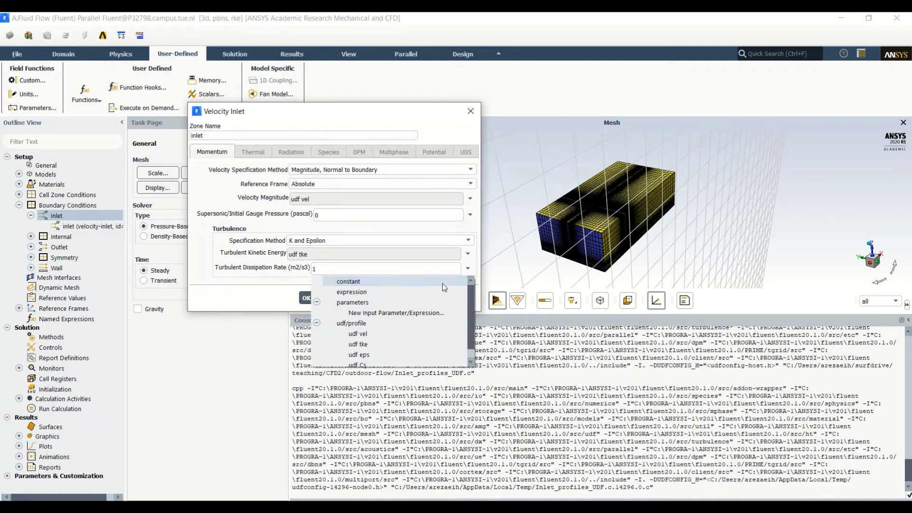
left_click(400, 354)
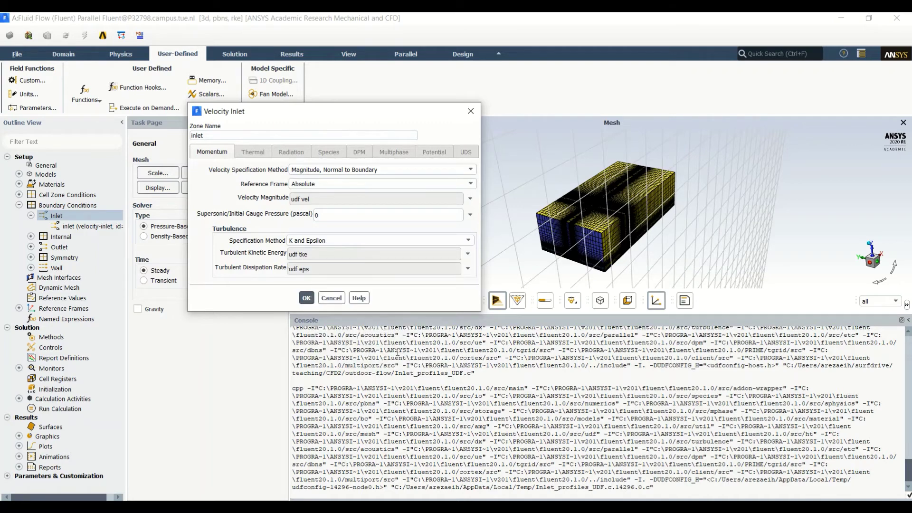
left_click(307, 297)
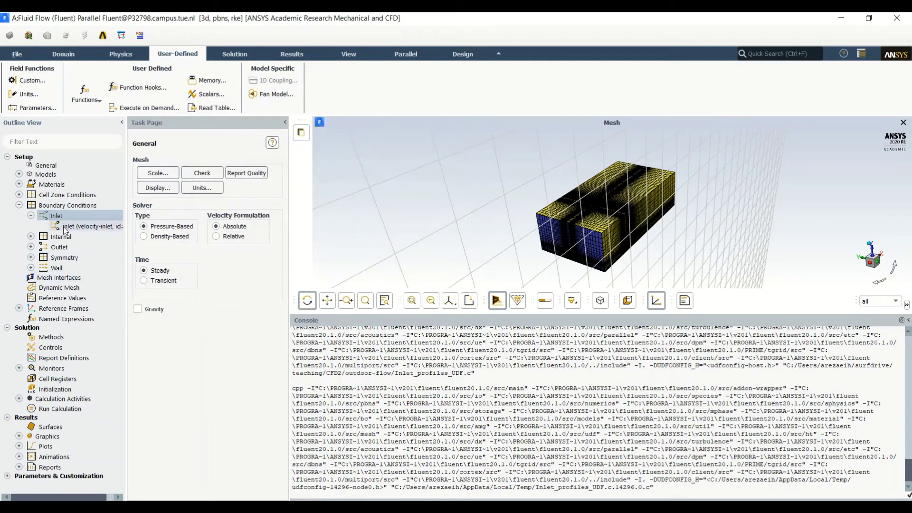
Set the pressure outlet's turbulence specification to K and Epsilon, with udf tke for backflow kinetic energy and udf eps for backflow dissipation rate
double_click(59, 247)
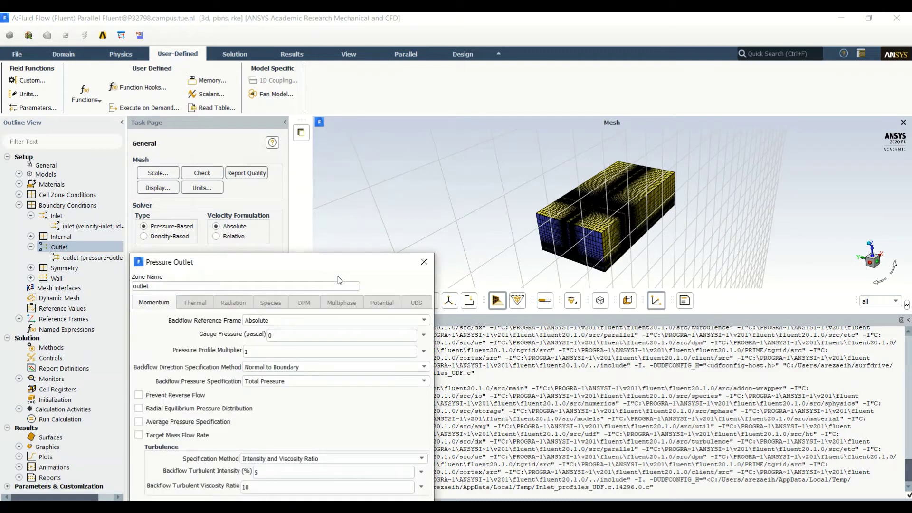
left_click_drag(339, 262, 462, 75)
left_click(517, 273)
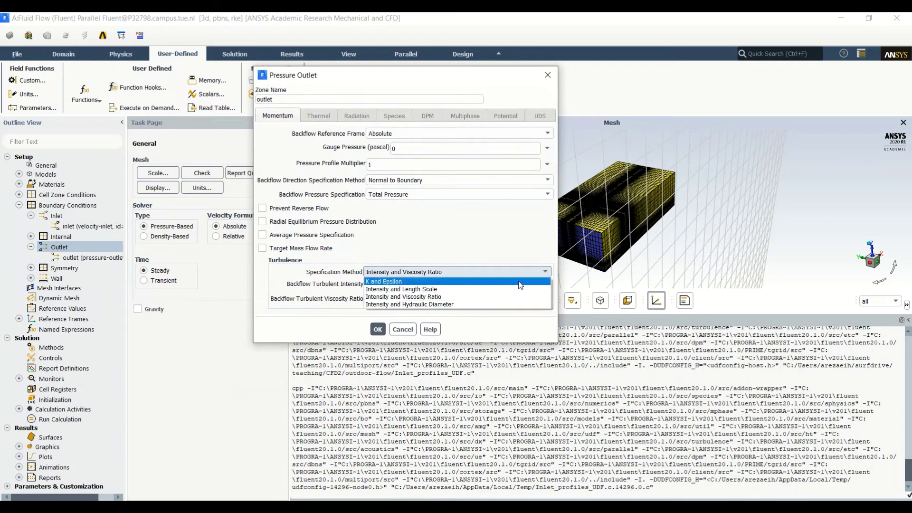
left_click(527, 281)
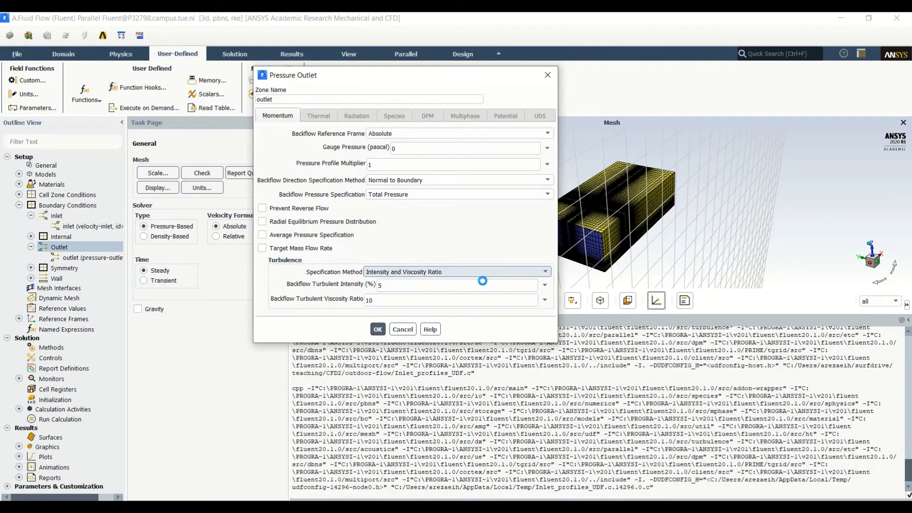
left_click(545, 300)
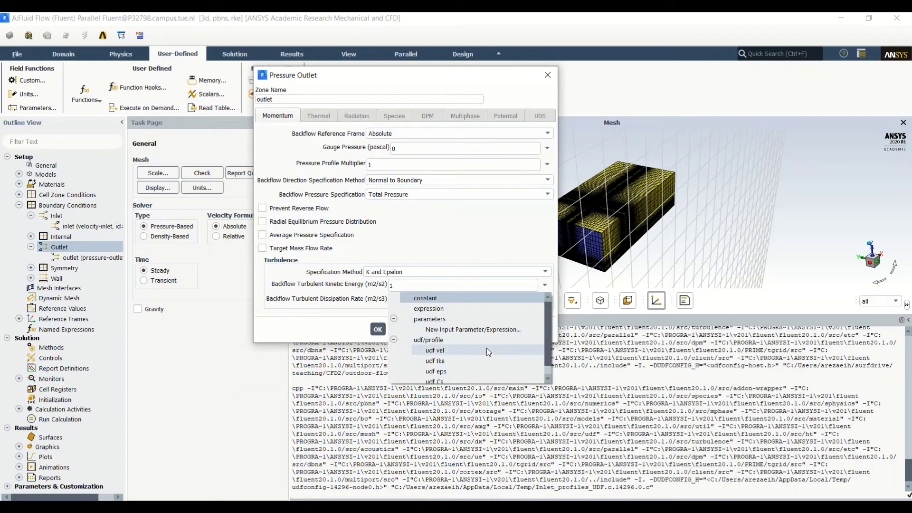
left_click(482, 360)
left_click(544, 299)
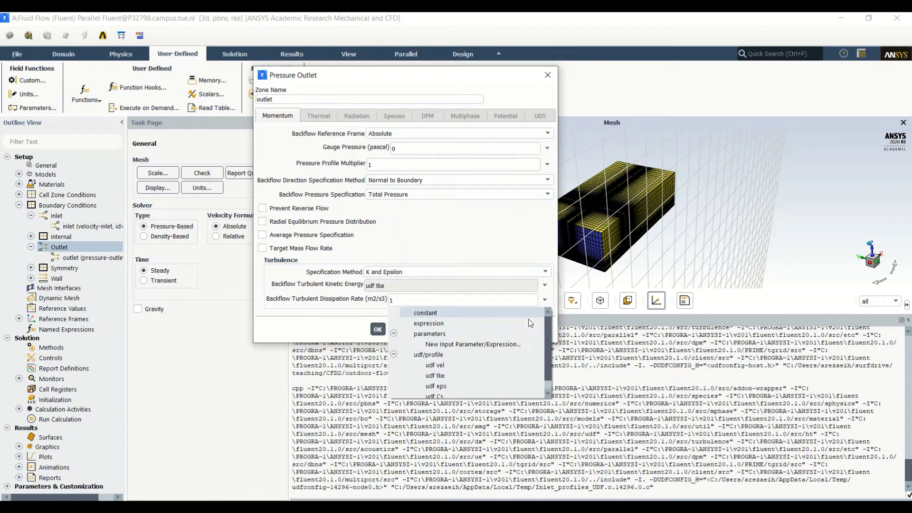
left_click(470, 385)
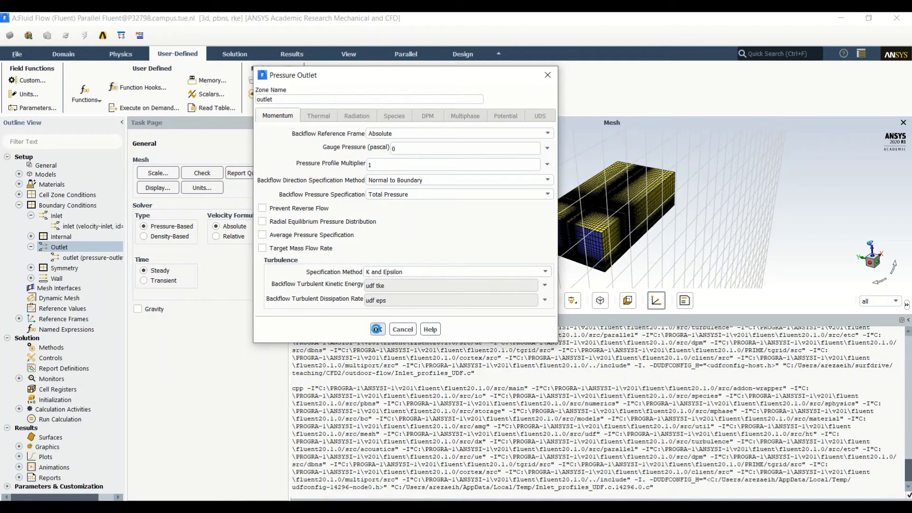
left_click(377, 329)
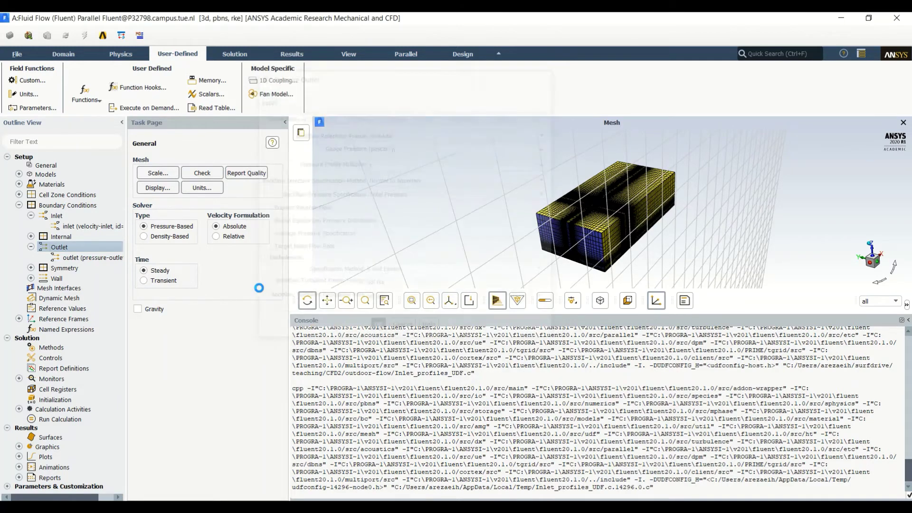
Collapse the inlet and outlet groups, expand the wall boundaries and open the boundary settings of the ground wall
left_click(31, 247)
left_click(31, 216)
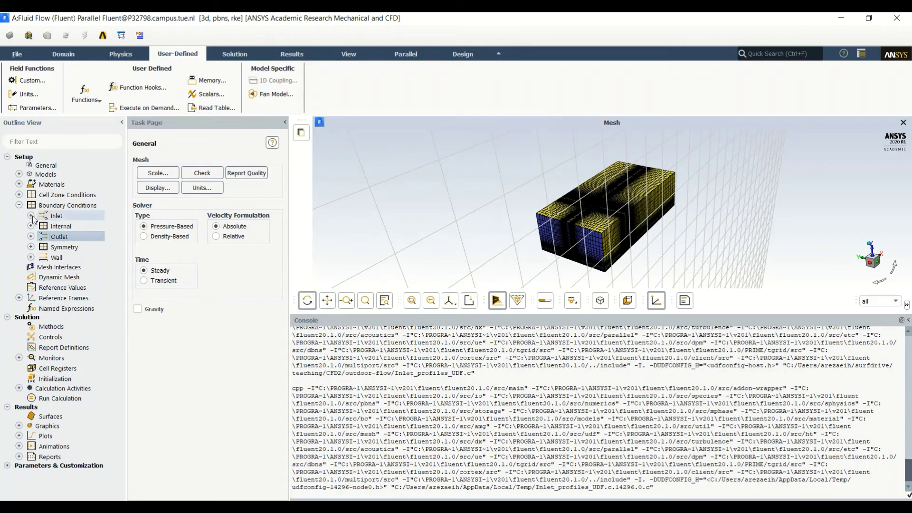
left_click(31, 257)
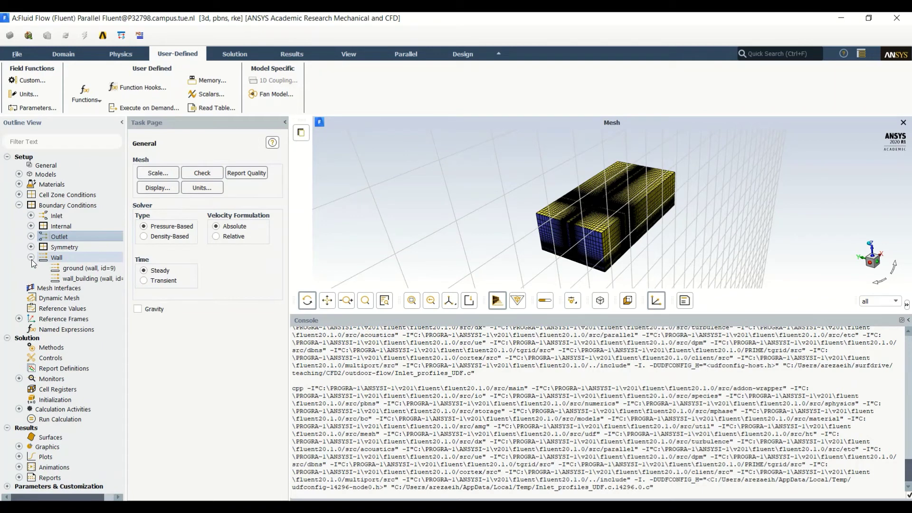
left_click(90, 268)
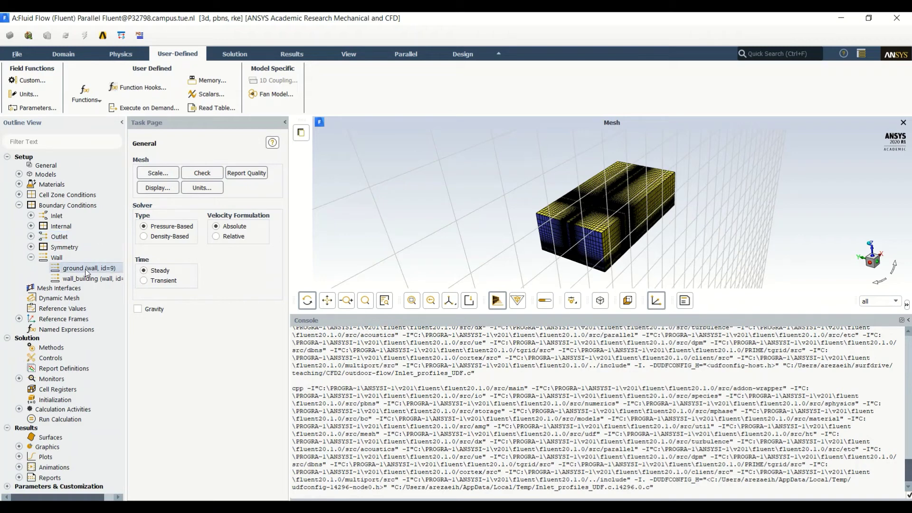
left_click(328, 301)
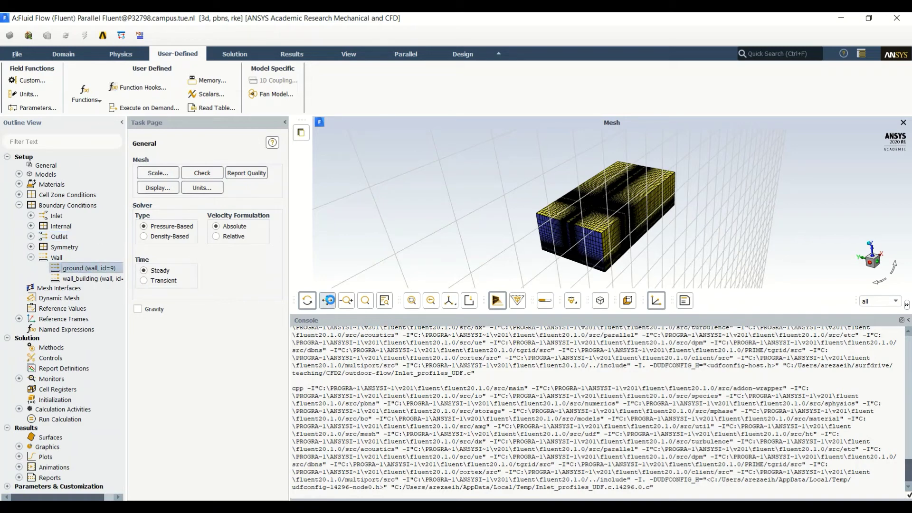
left_click_drag(369, 245, 498, 127)
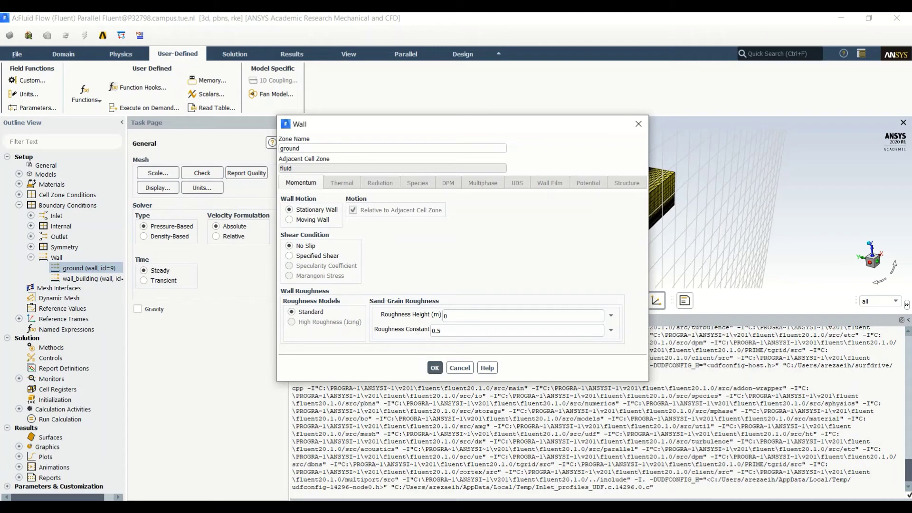
Switch to PowerPoint and show the Wall roughness specification slide to read the roughness height equation
left_click(689, 456)
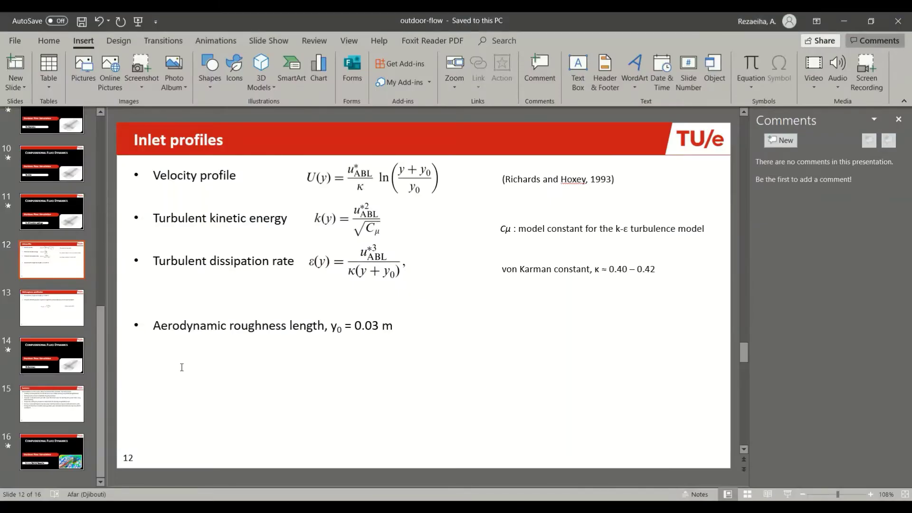
left_click(54, 313)
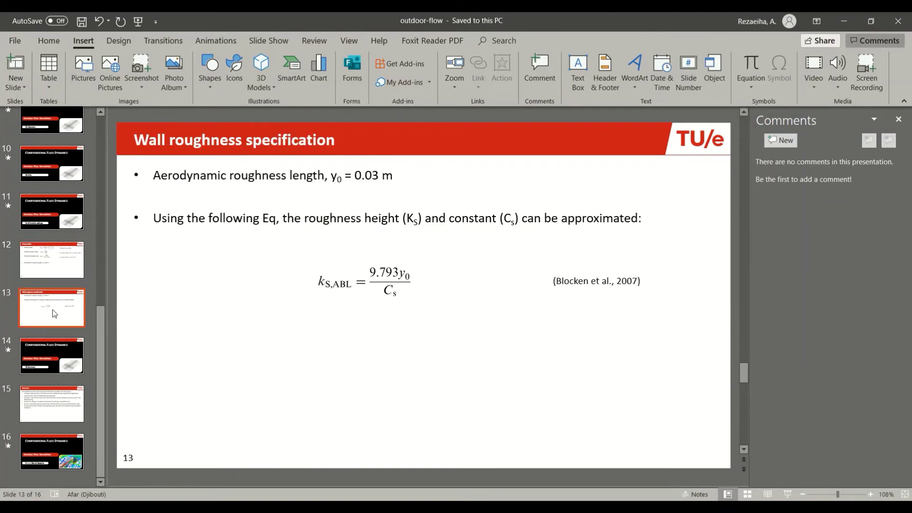